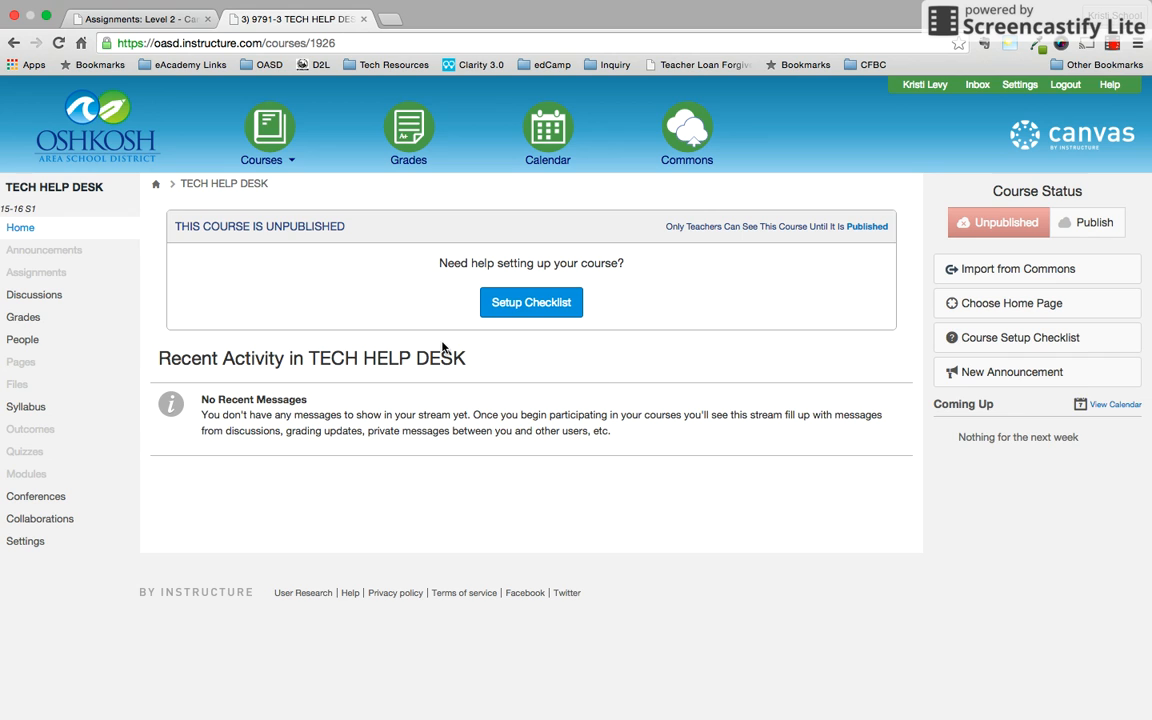
# Step: Add an assignment group named Homework to the TECH HELP DESK course's assignments
pyautogui.click(62, 280)
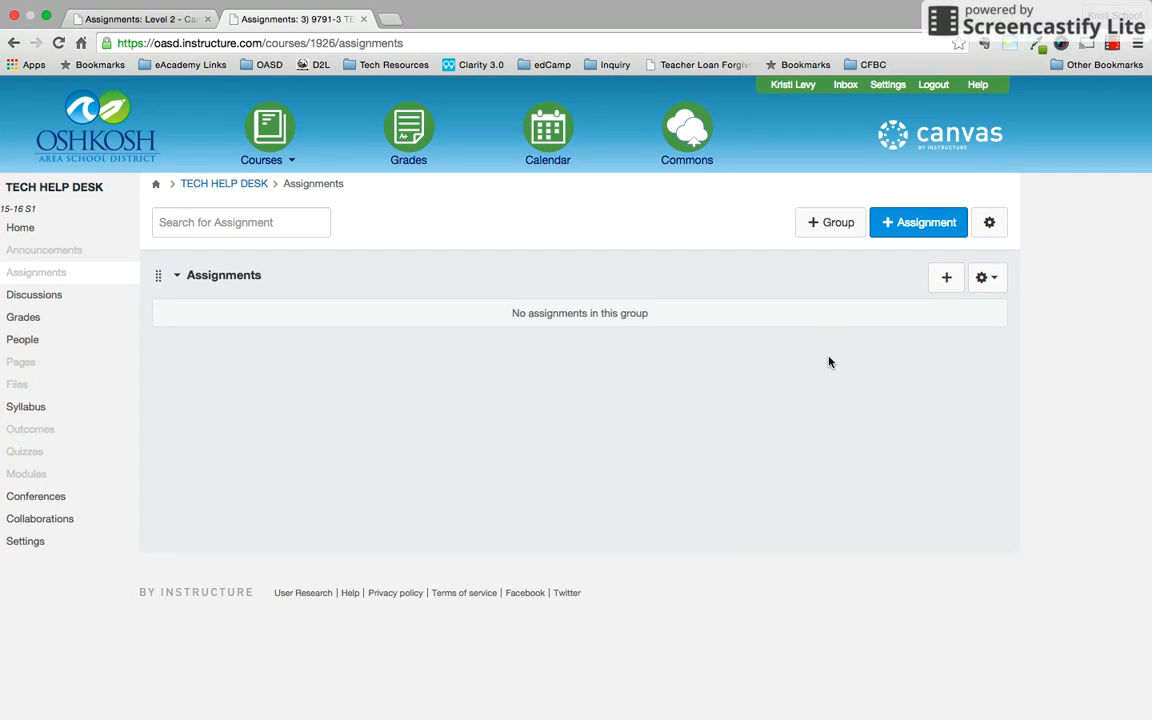
pyautogui.click(836, 228)
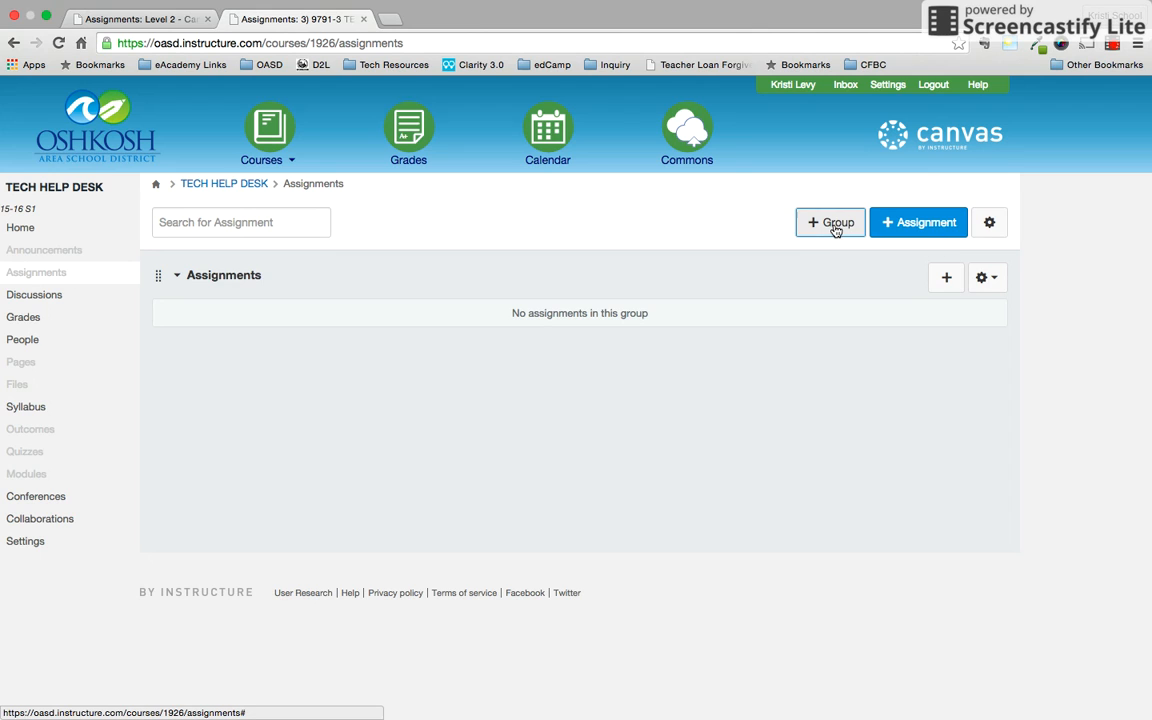
pyautogui.click(654, 372)
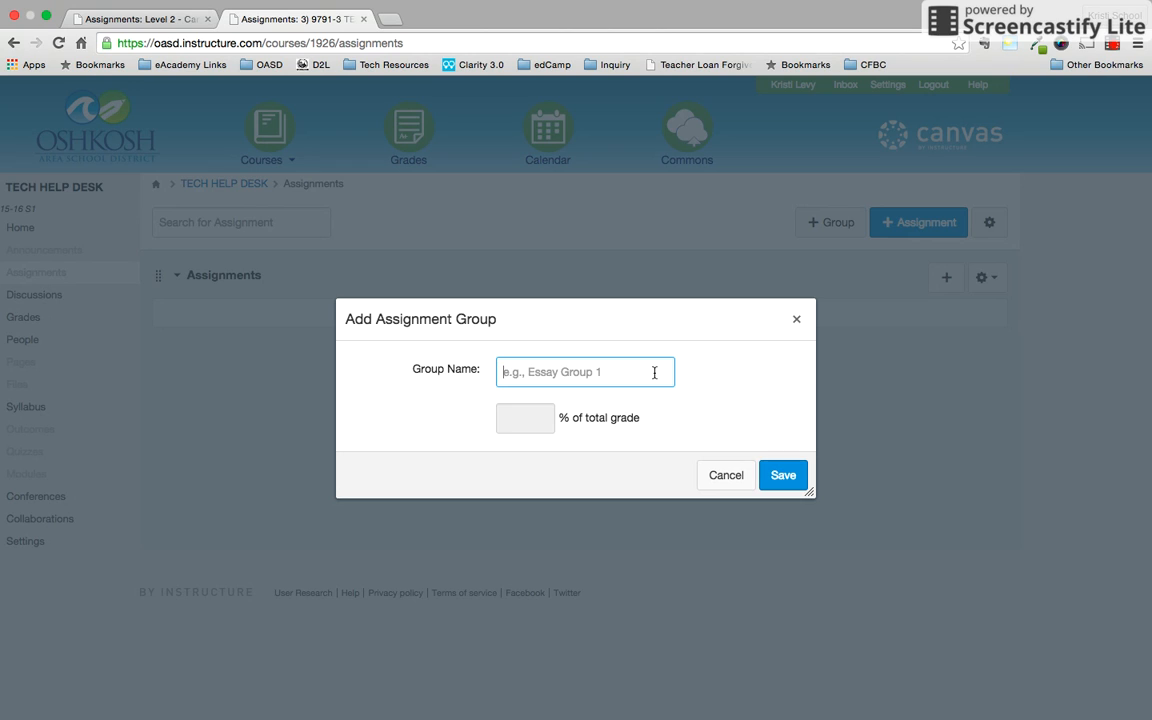
pyautogui.write('Homewrok')
pyautogui.press('BackSpace')
pyautogui.press('BackSpace')
pyautogui.press('BackSpace')
pyautogui.write('ork')
pyautogui.click(777, 476)
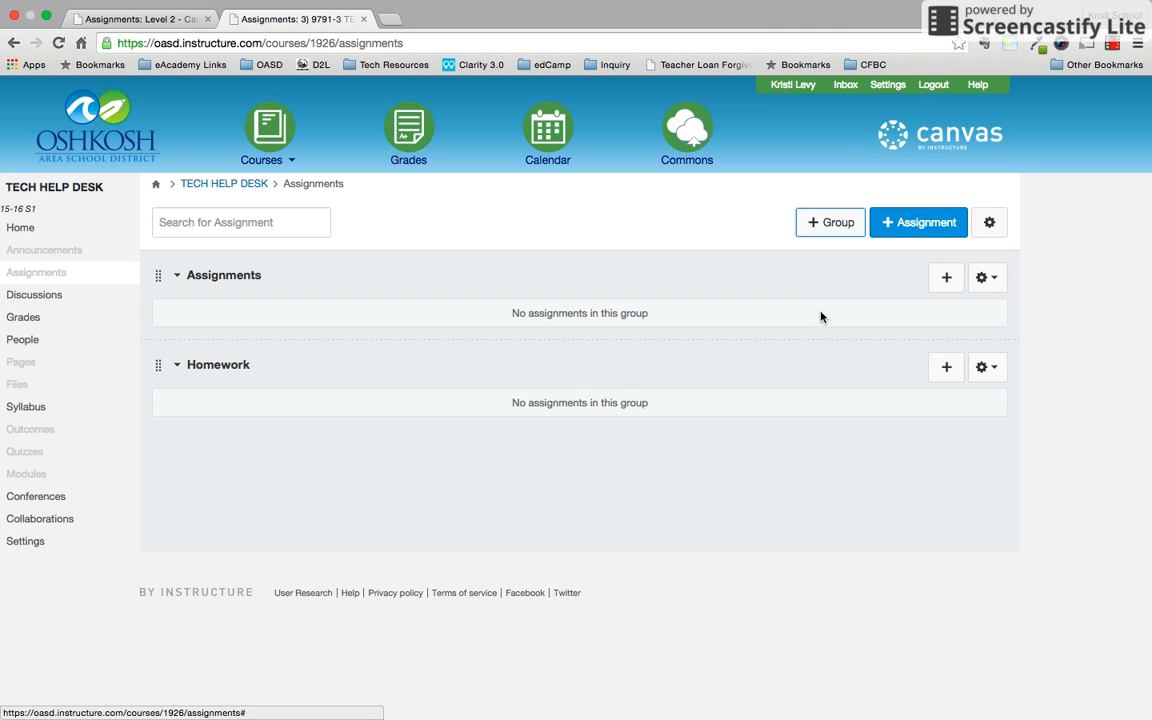
# Step: Add a second assignment group named Assessments and save it
pyautogui.click(832, 226)
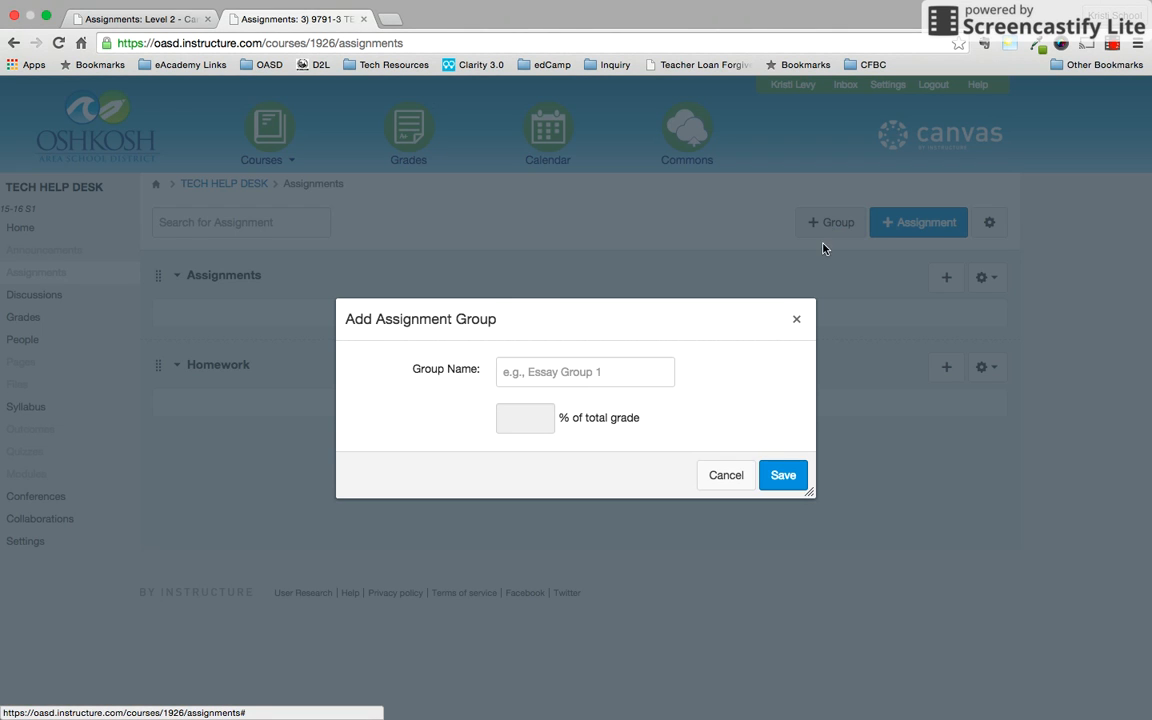
pyautogui.click(637, 370)
pyautogui.write('A')
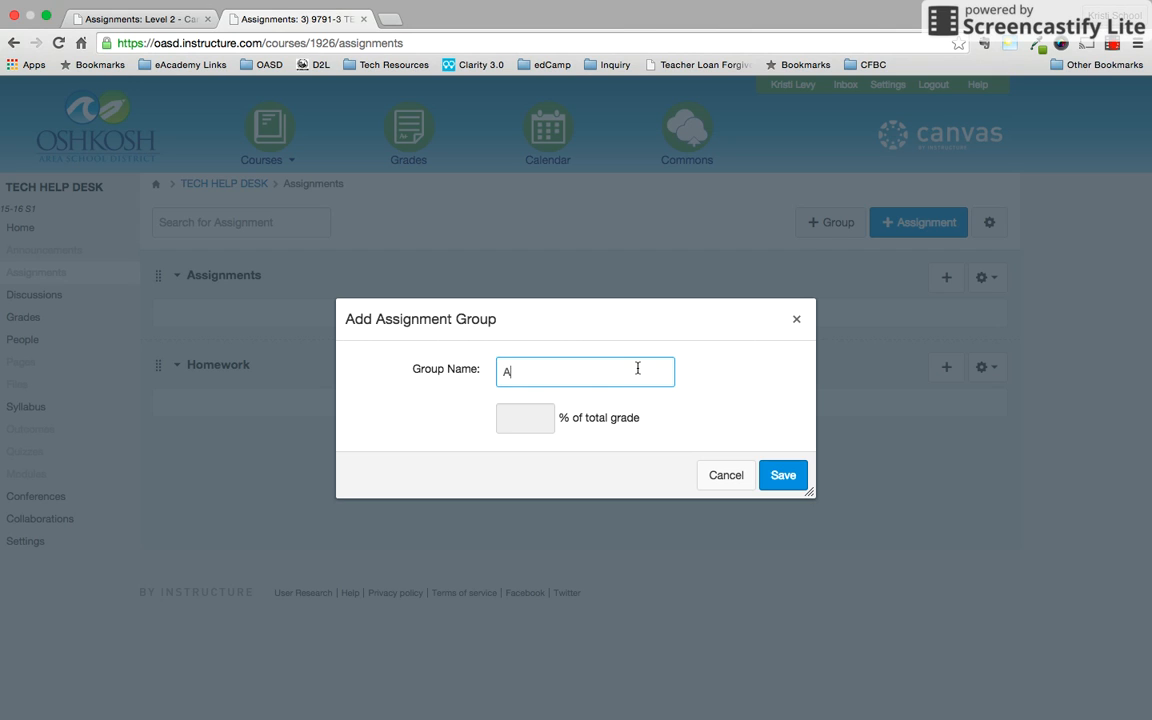
pyautogui.write('ssessments')
pyautogui.click(783, 473)
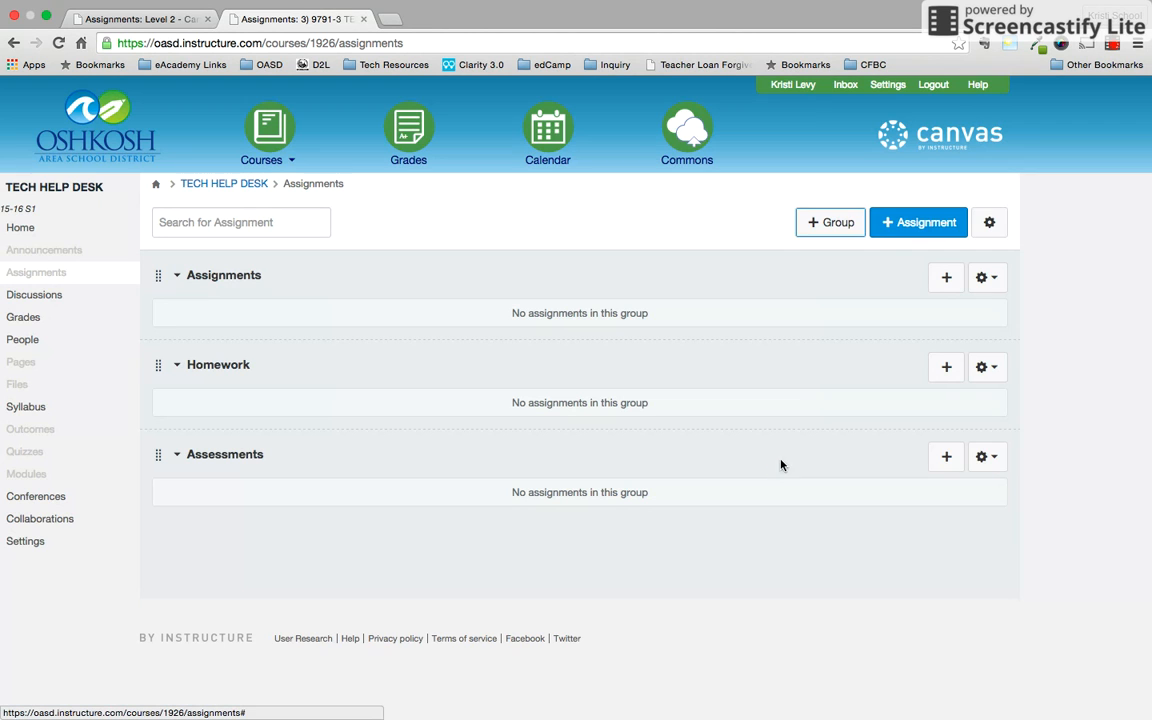
# Step: Add a third assignment group named Participation and save it
pyautogui.click(822, 226)
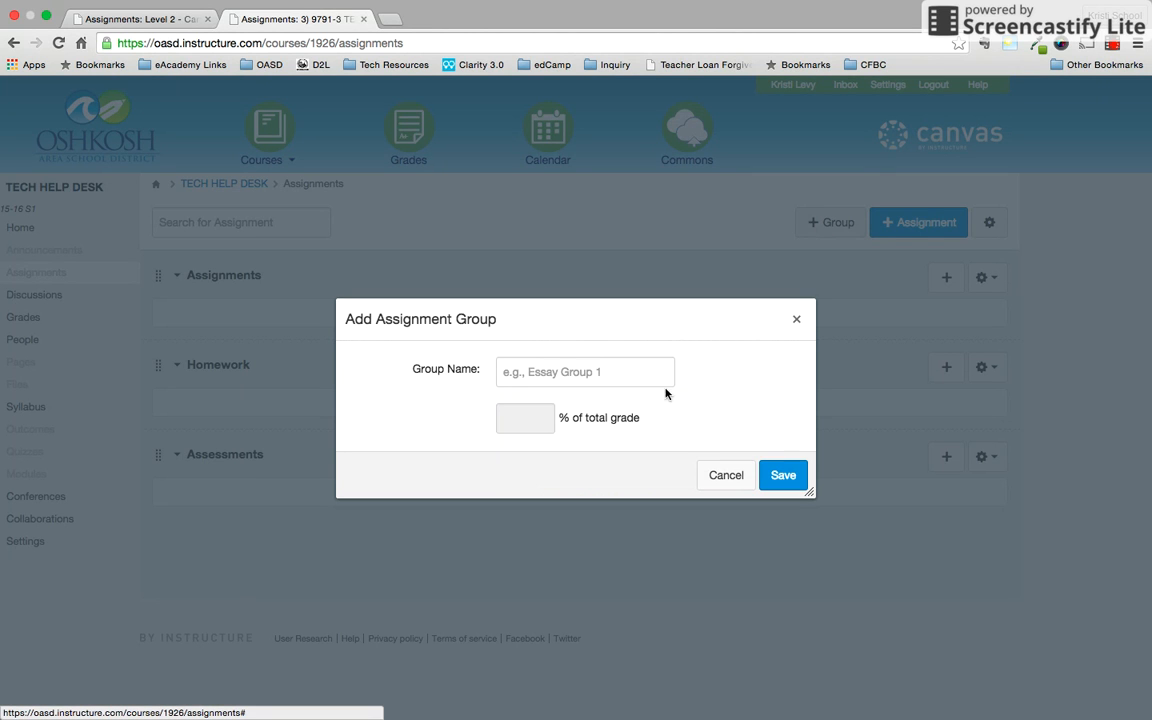
pyautogui.click(634, 375)
pyautogui.write('Pa')
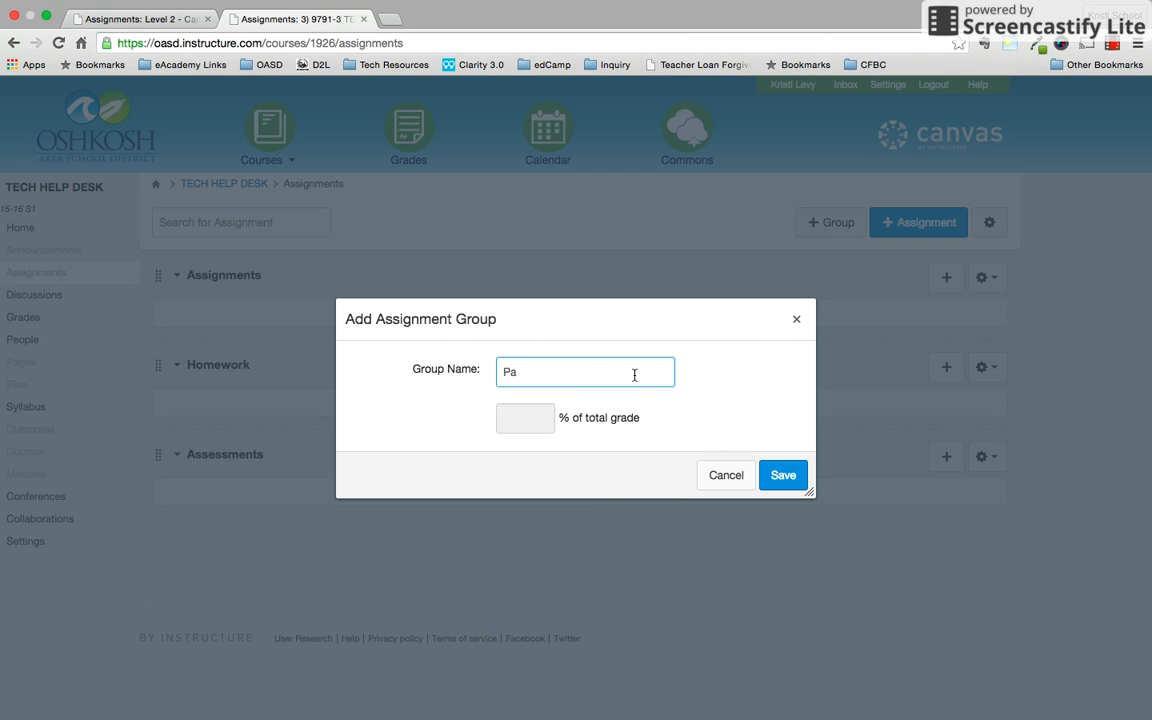
pyautogui.write('rticipation')
pyautogui.click(783, 474)
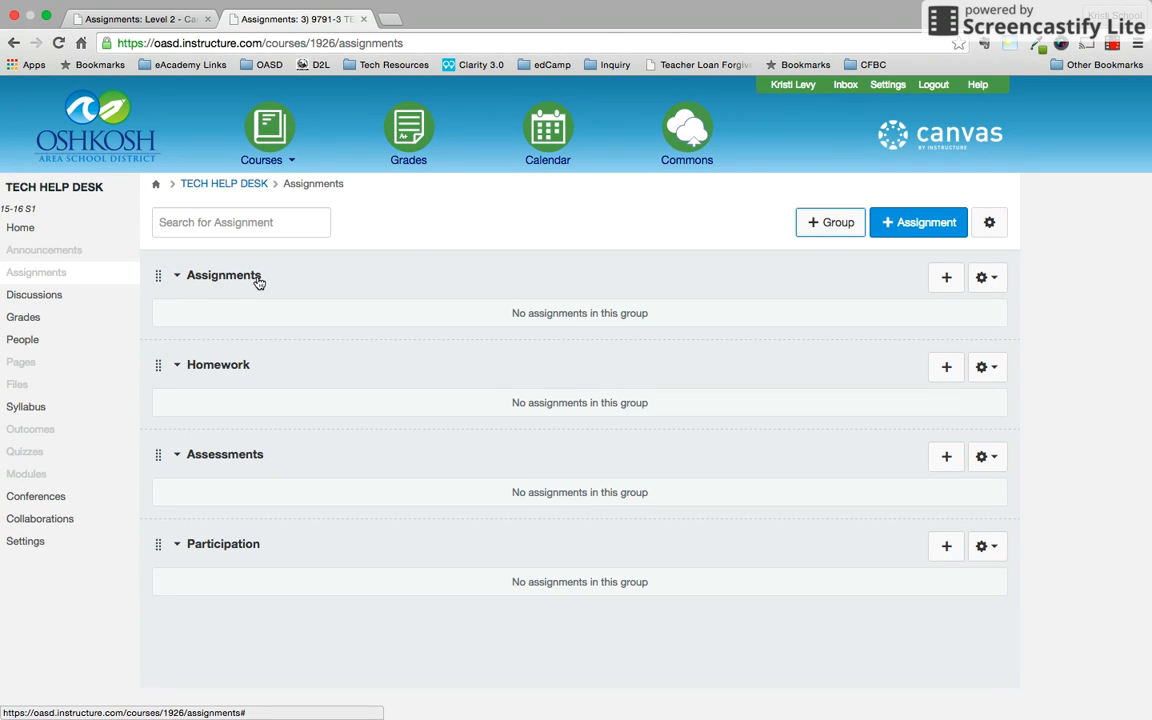
# Step: Delete the empty default Assignments group from the course
pyautogui.click(987, 279)
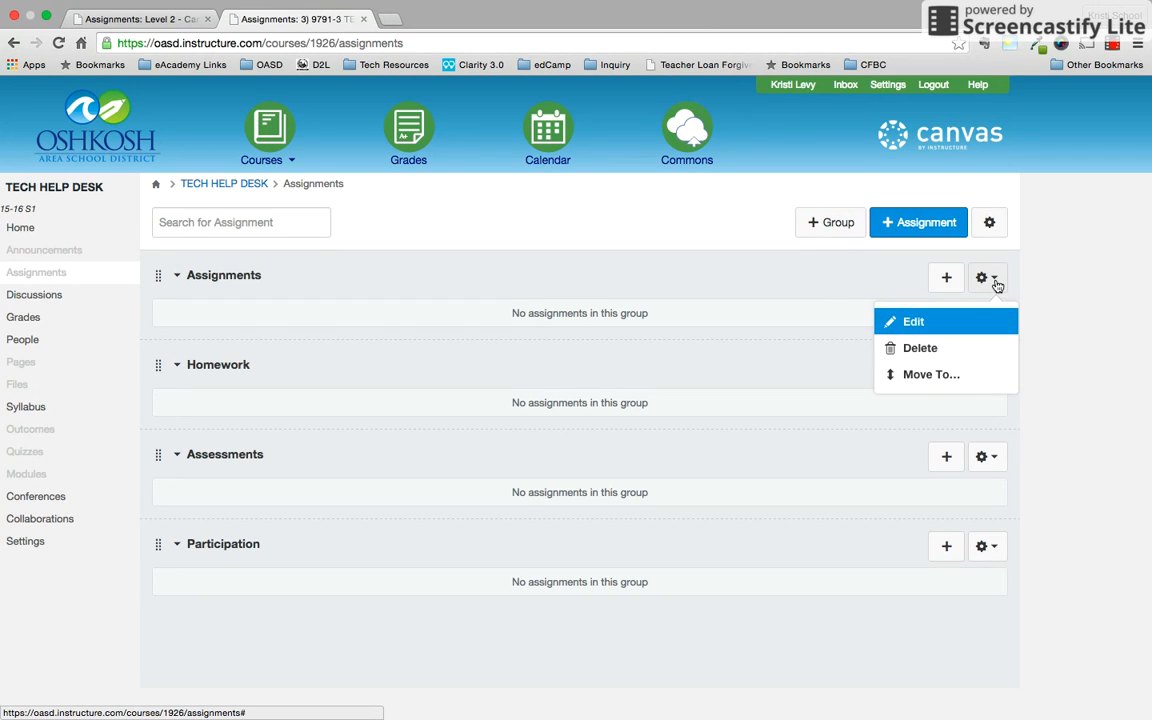
pyautogui.click(983, 346)
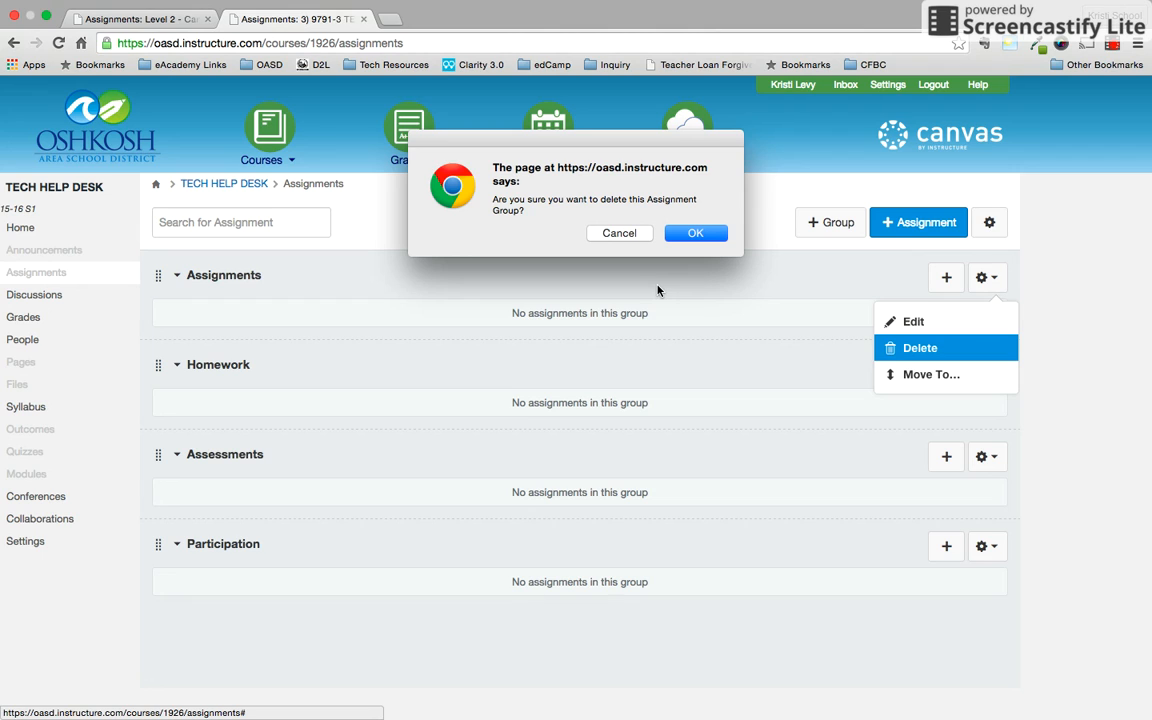
pyautogui.click(689, 236)
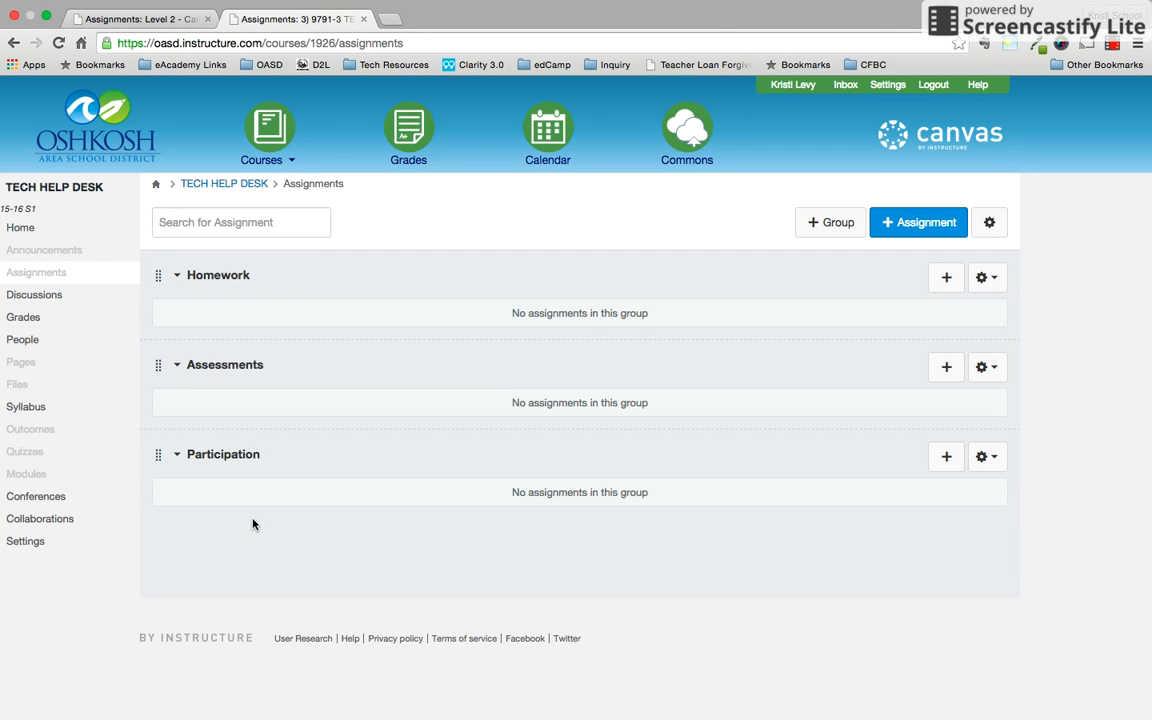
# Step: Enable weighting the final grade based on assignment groups in the course gradebook
pyautogui.click(53, 328)
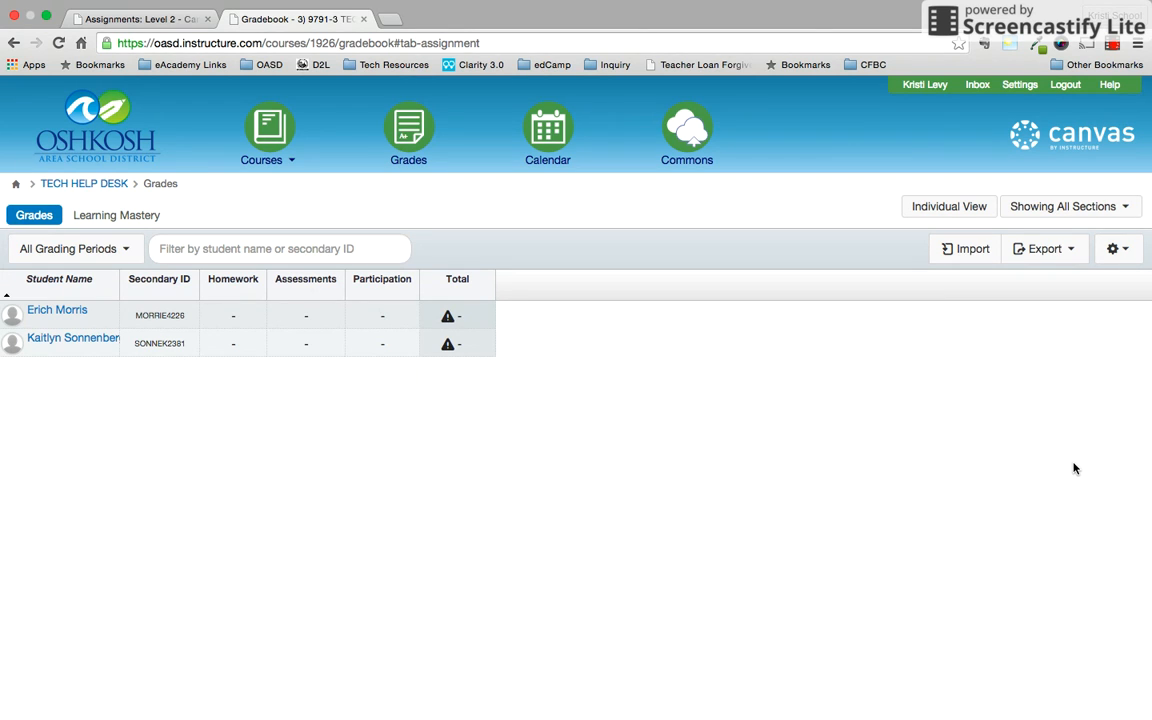
pyautogui.click(1124, 254)
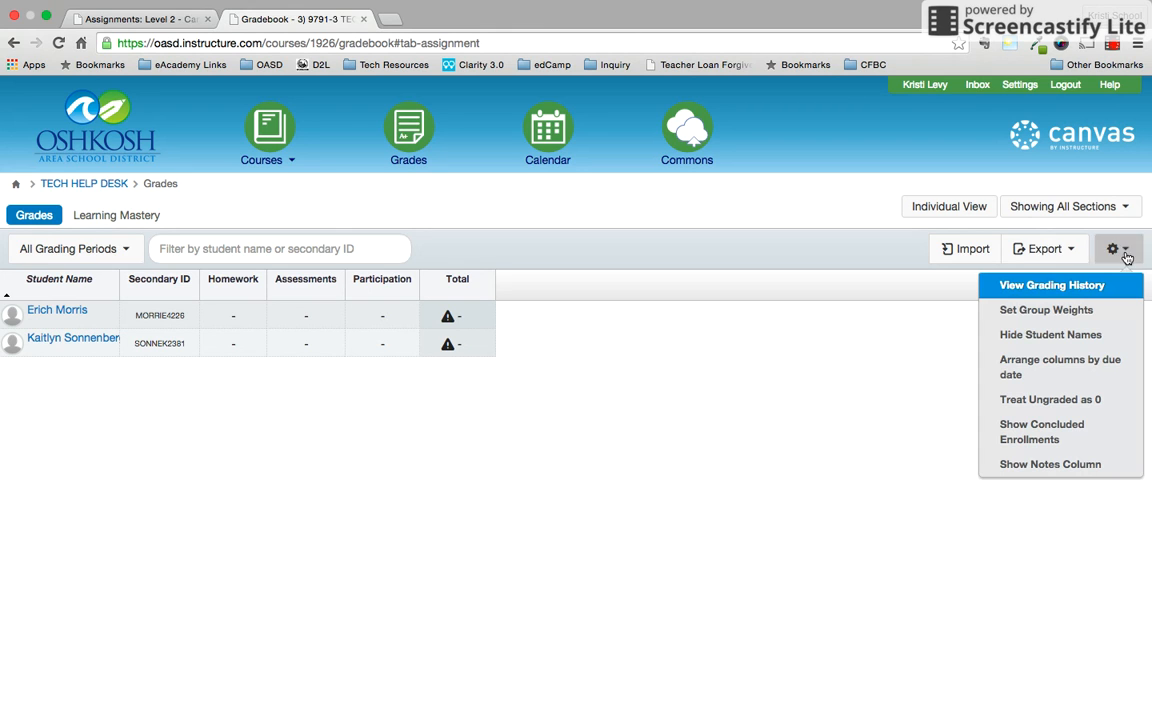
pyautogui.click(1116, 311)
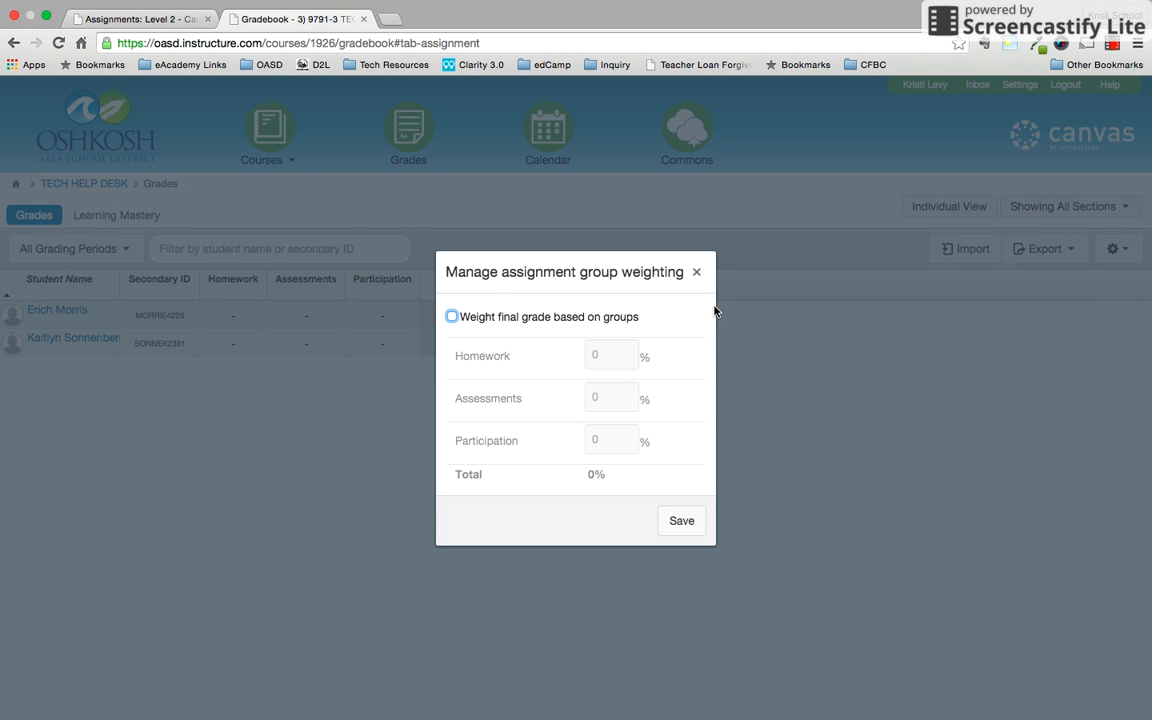
pyautogui.click(452, 317)
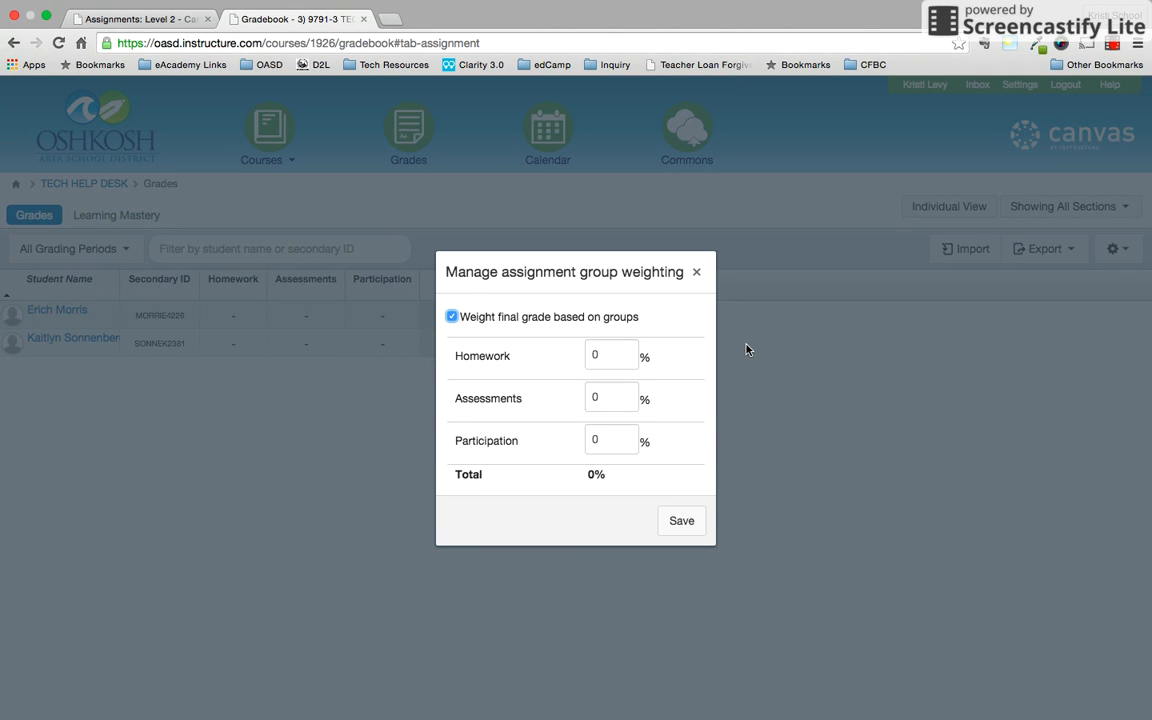
# Step: Set the group weights to Homework 20%, Assessments 60% and Participation 20%, and save them
pyautogui.click(606, 354)
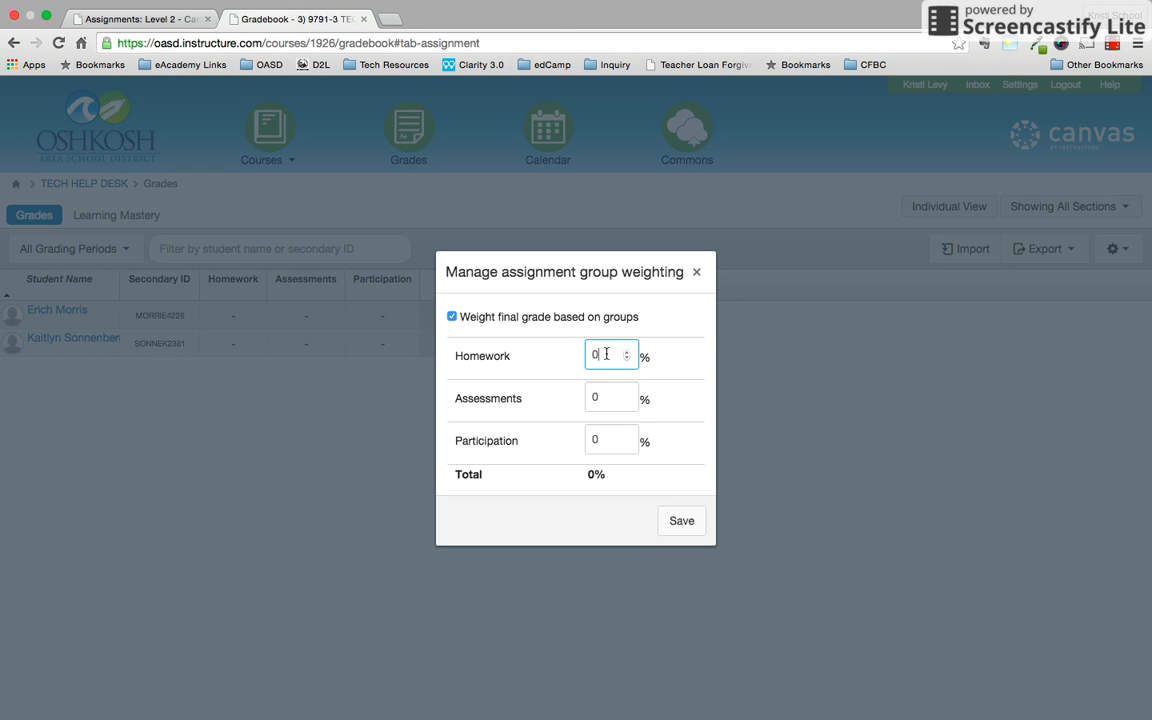
pyautogui.press('BackSpace')
pyautogui.write('20')
pyautogui.click(611, 398)
pyautogui.press('BackSpace')
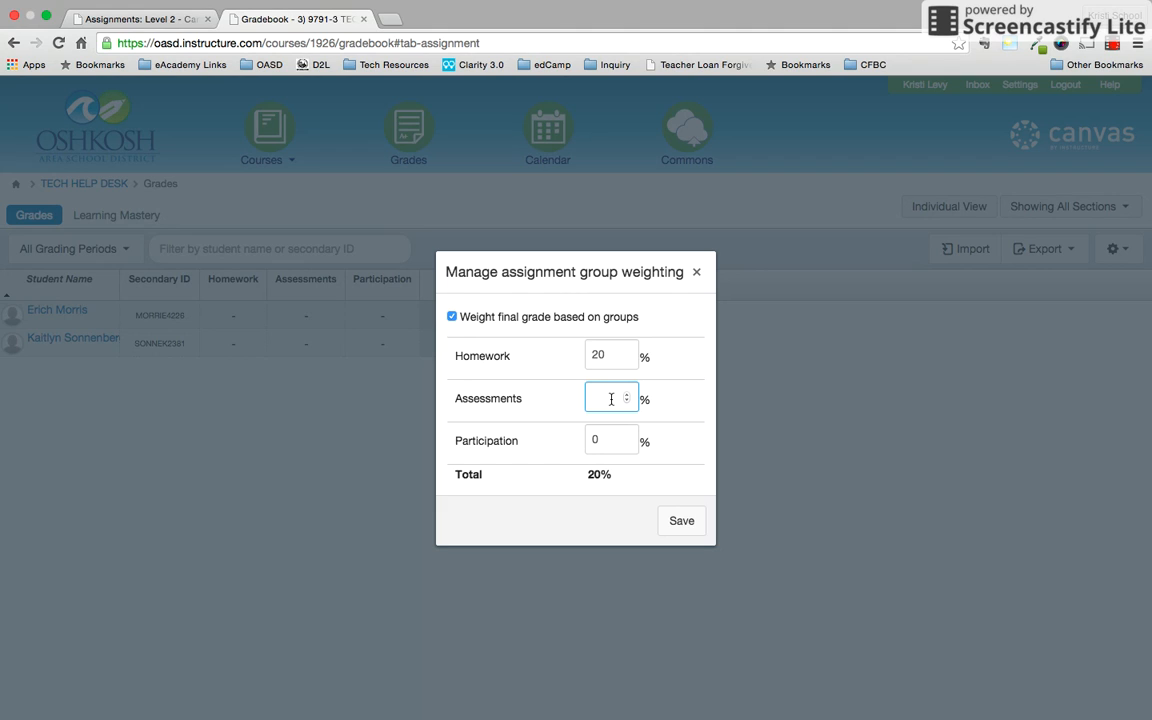
pyautogui.write('60')
pyautogui.click(609, 438)
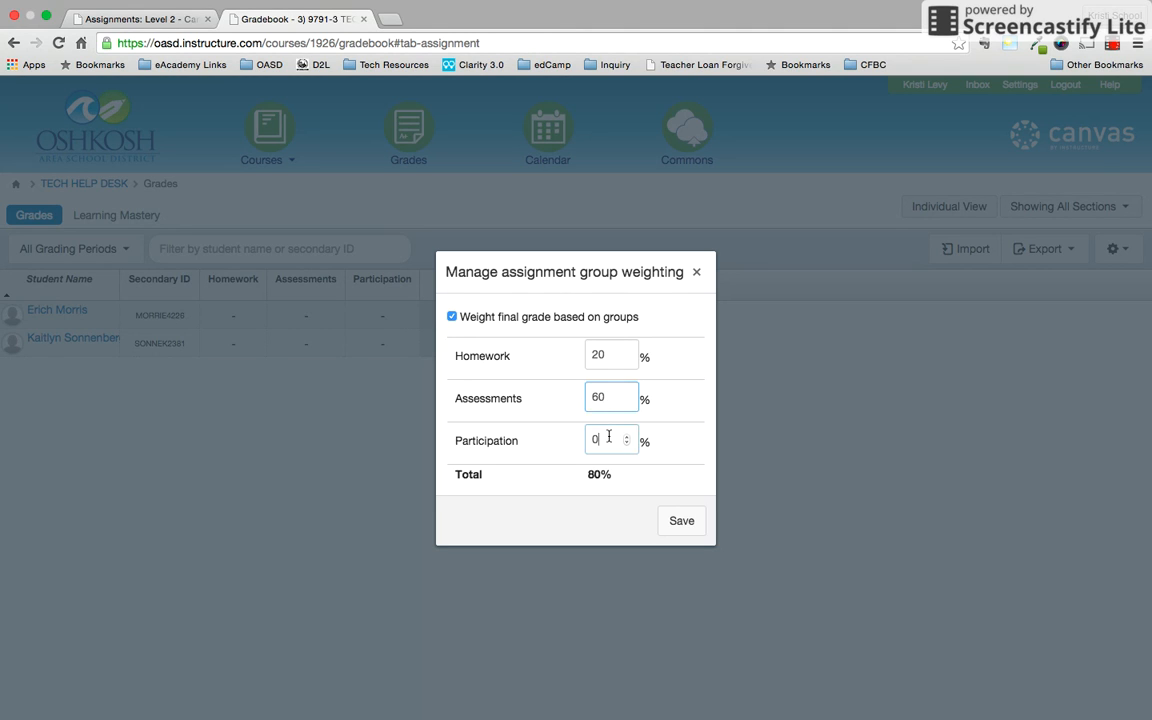
pyautogui.press('BackSpace')
pyautogui.write('20')
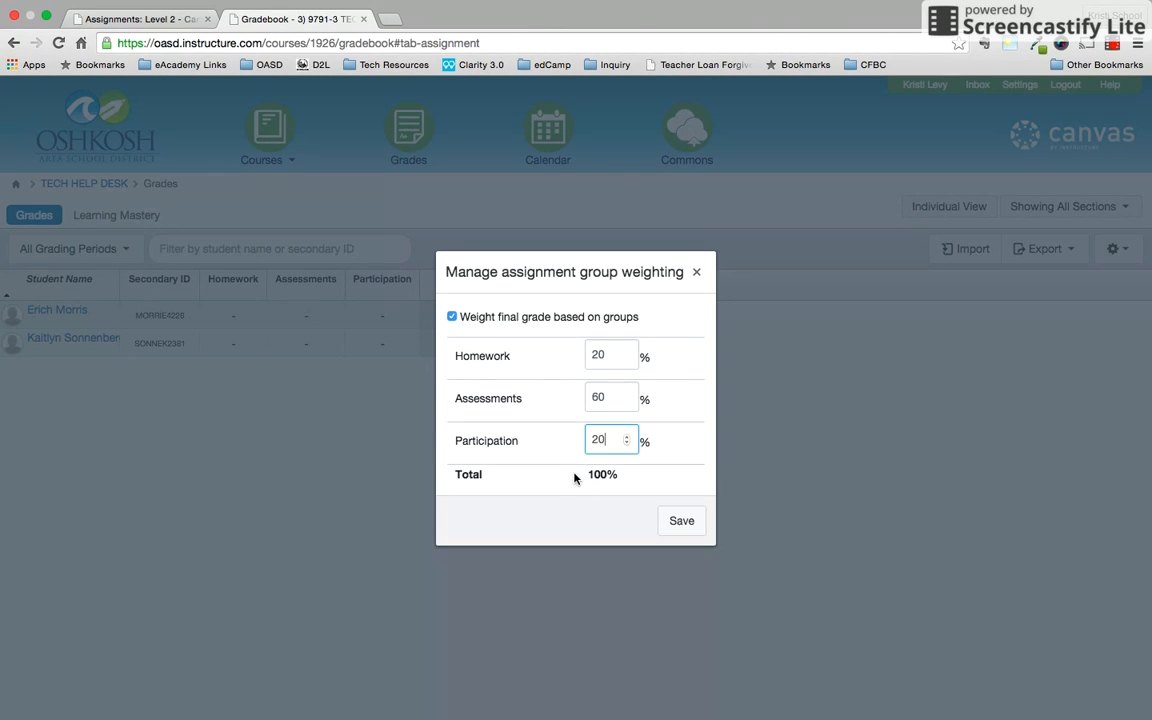
pyautogui.click(688, 527)
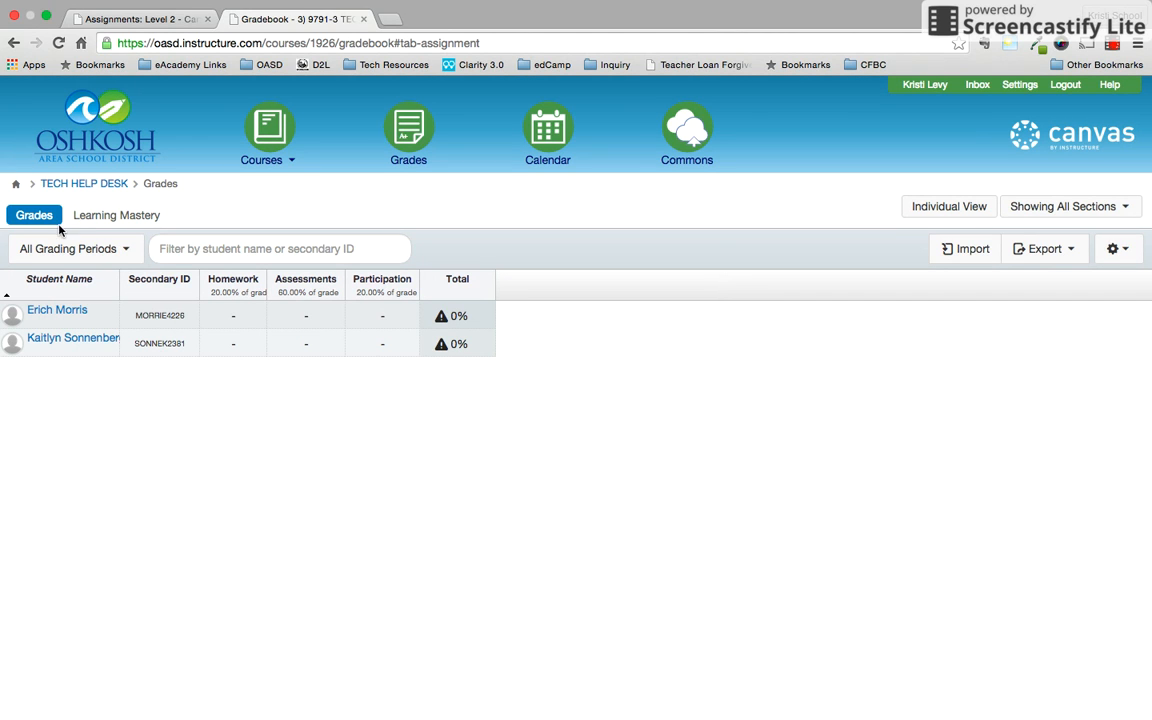
# Step: Return from the gradebook to the TECH HELP DESK course and view its assignments page
pyautogui.click(86, 190)
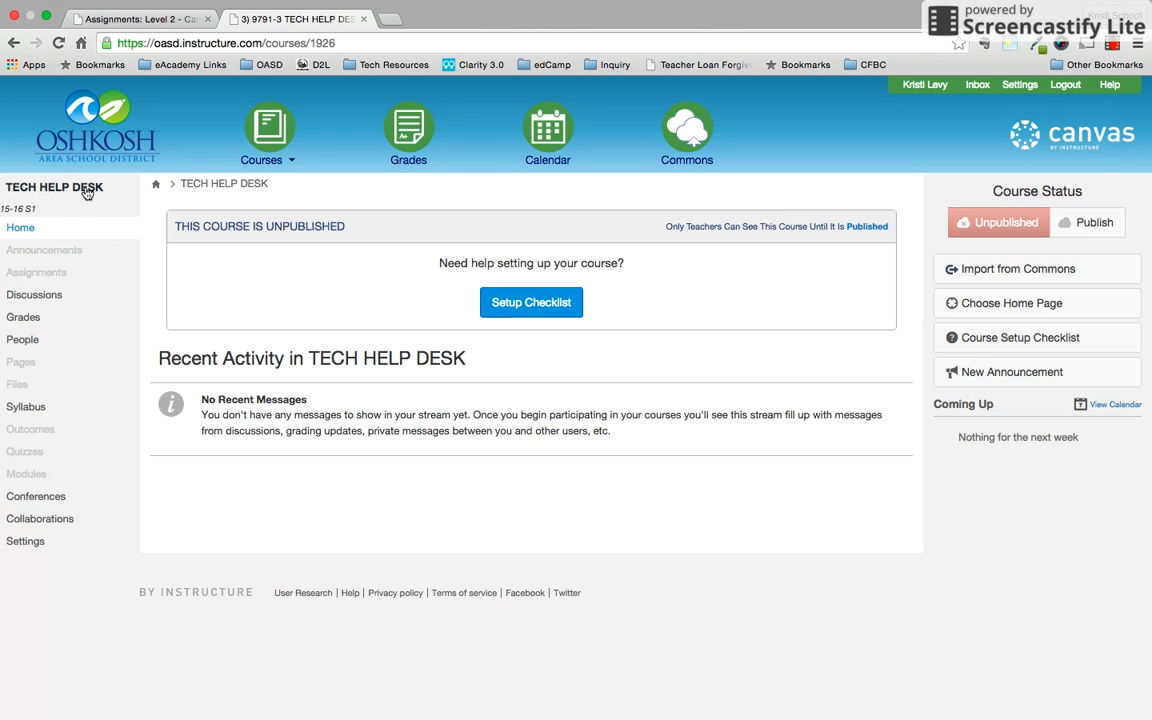
pyautogui.click(53, 277)
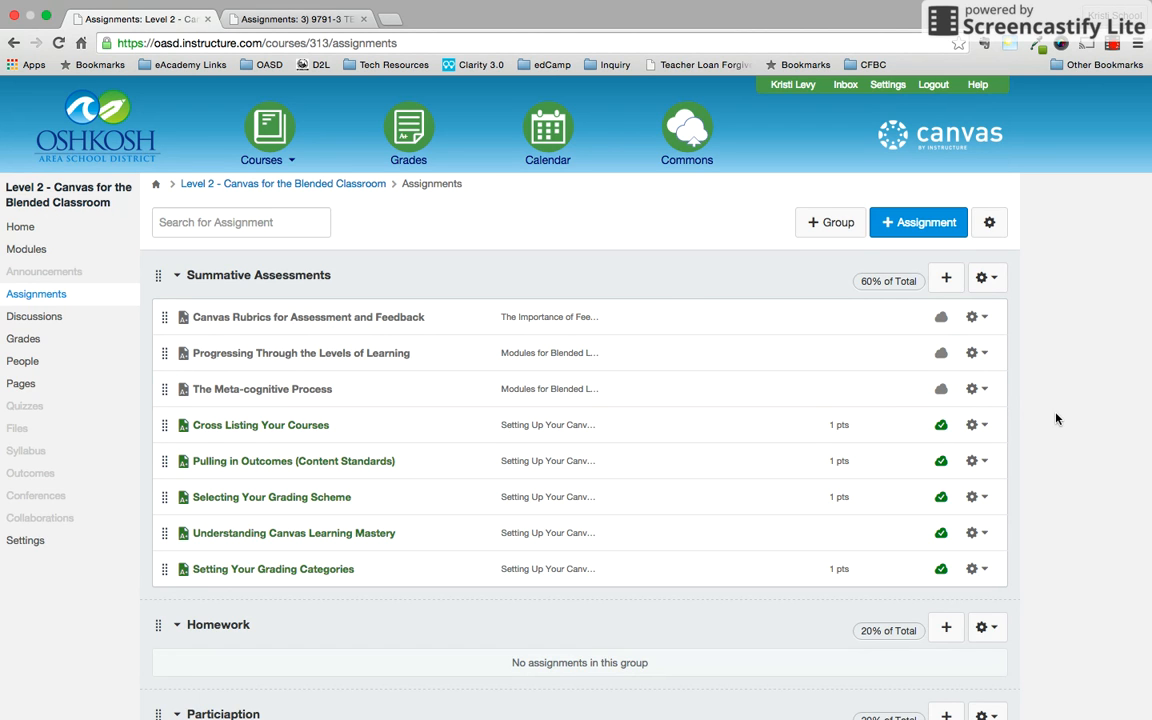
# Step: Move the Cross Listing Your Courses assignment from Summative Assessments to Homework in the Level 2 Canvas course
pyautogui.scroll(-2, 1050, 415)
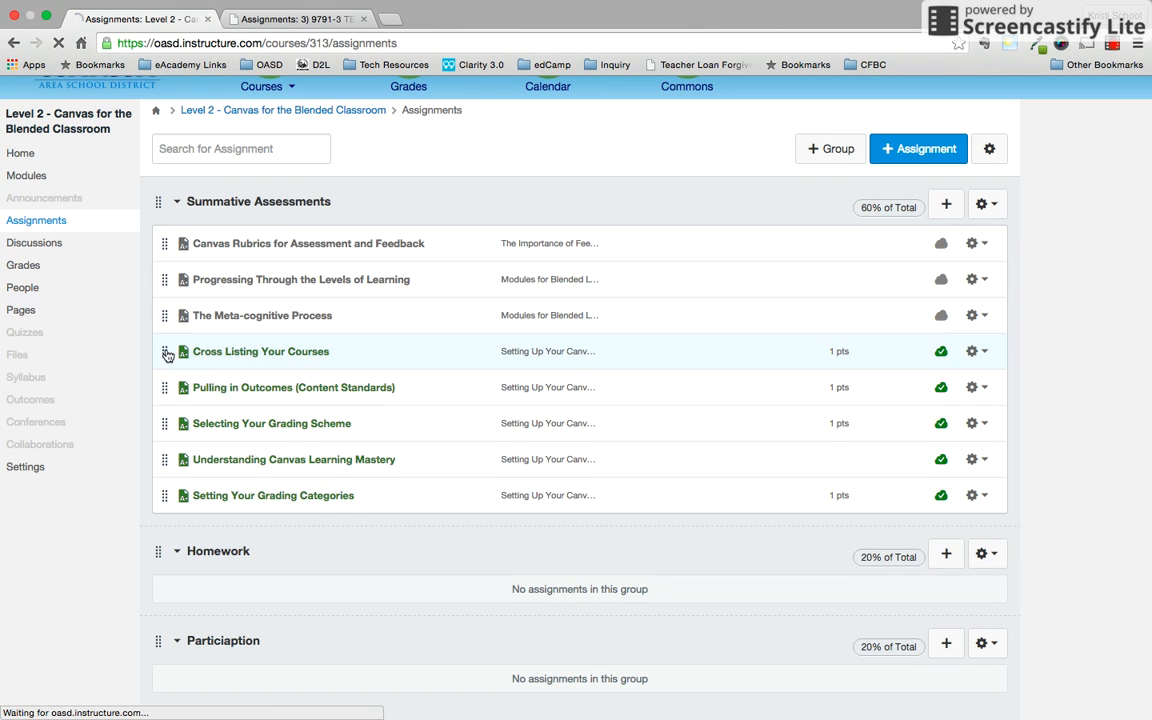
pyautogui.moveTo(167, 355); pyautogui.dragTo(181, 521)
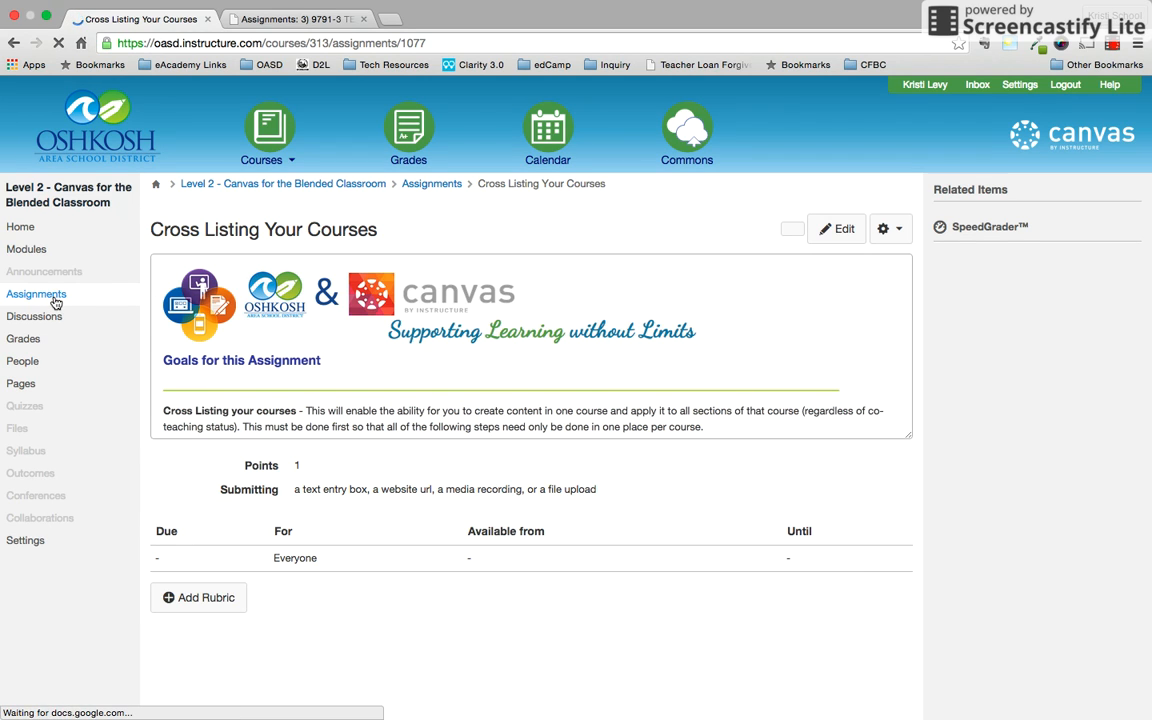
pyautogui.click(57, 300)
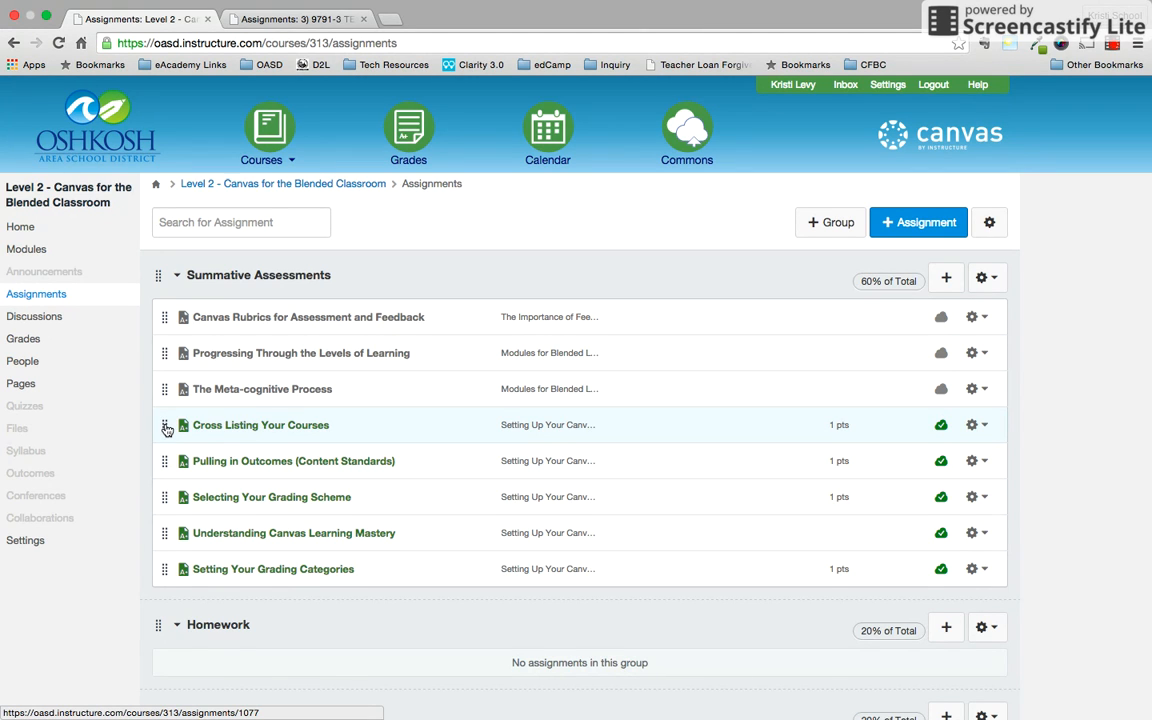
pyautogui.moveTo(166, 428); pyautogui.dragTo(175, 640)
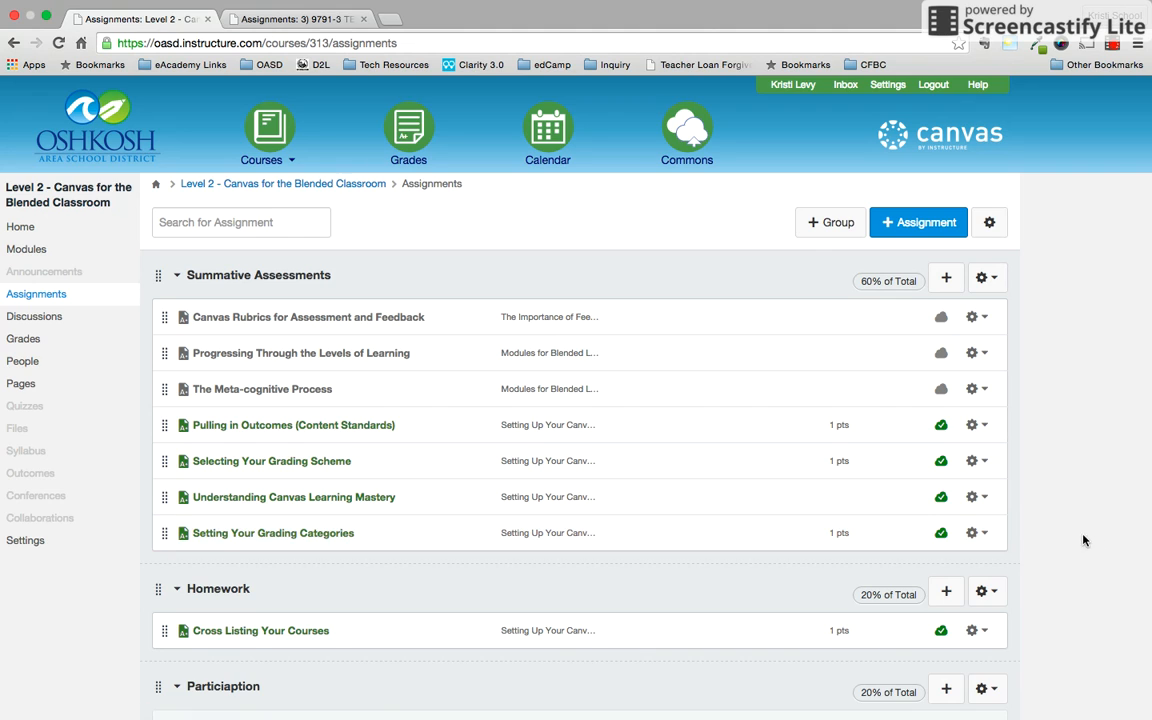
# Step: Move Cross Listing Your Courses from Homework back into Summative Assessments, above Pulling in Outcomes
pyautogui.scroll(-3, 1080, 538)
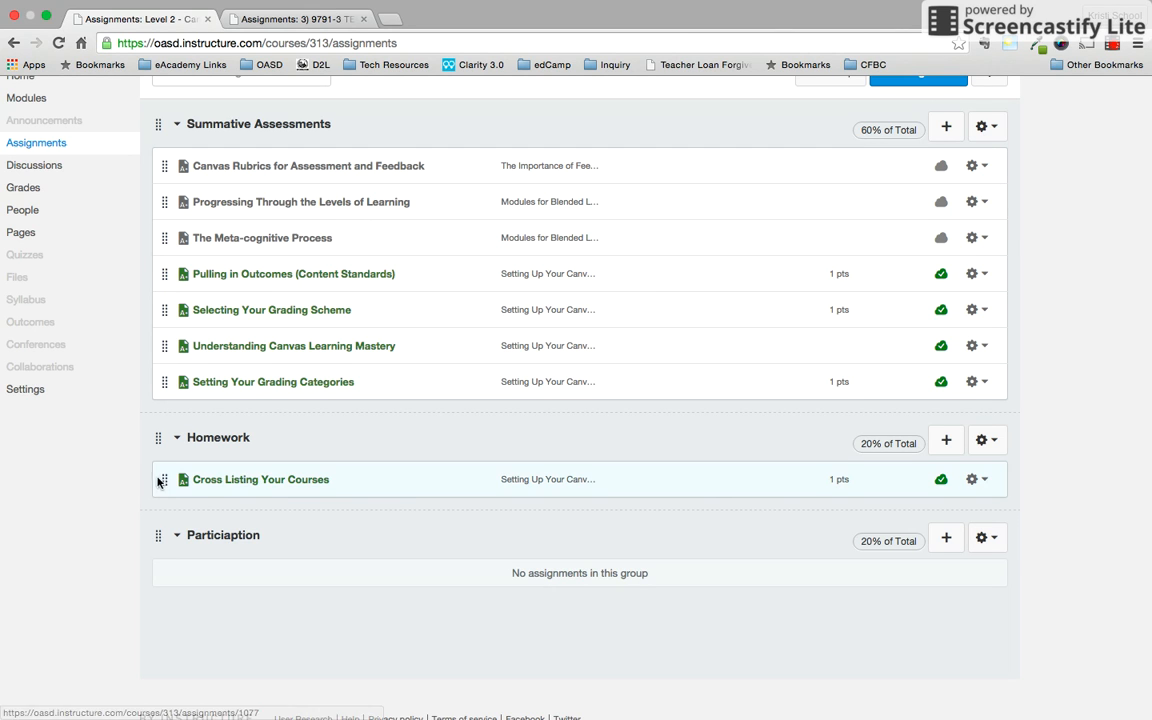
pyautogui.moveTo(168, 480); pyautogui.dragTo(175, 298)
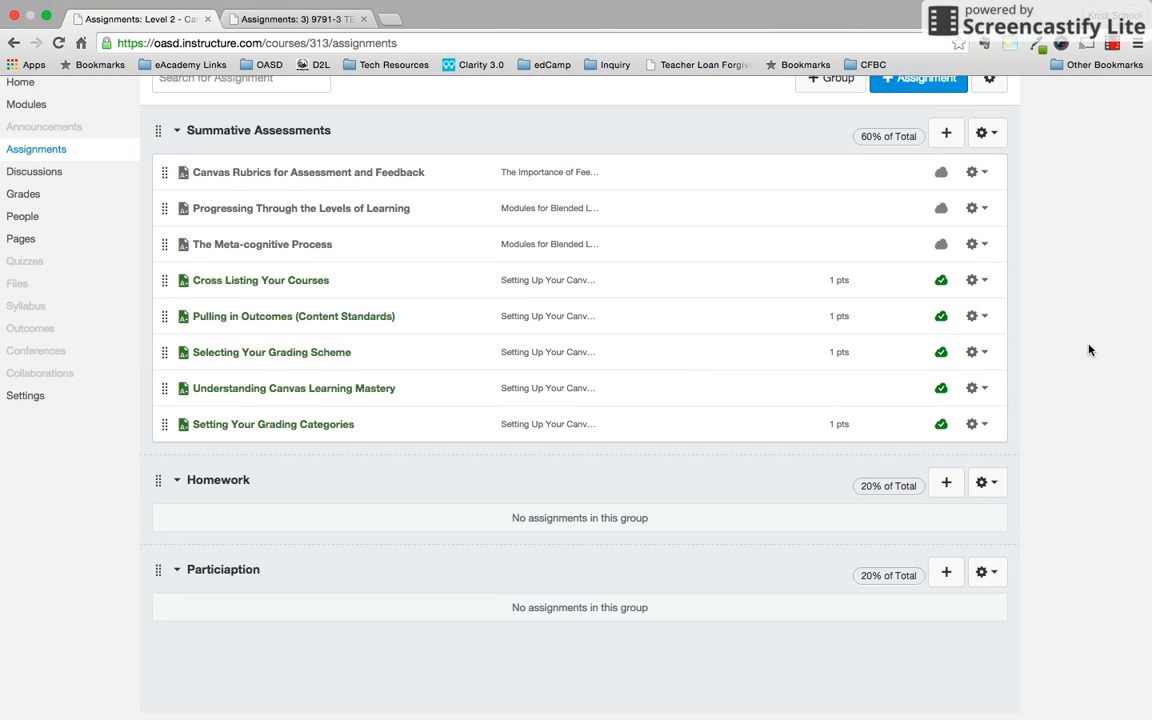
pyautogui.scroll(3, 1090, 349)
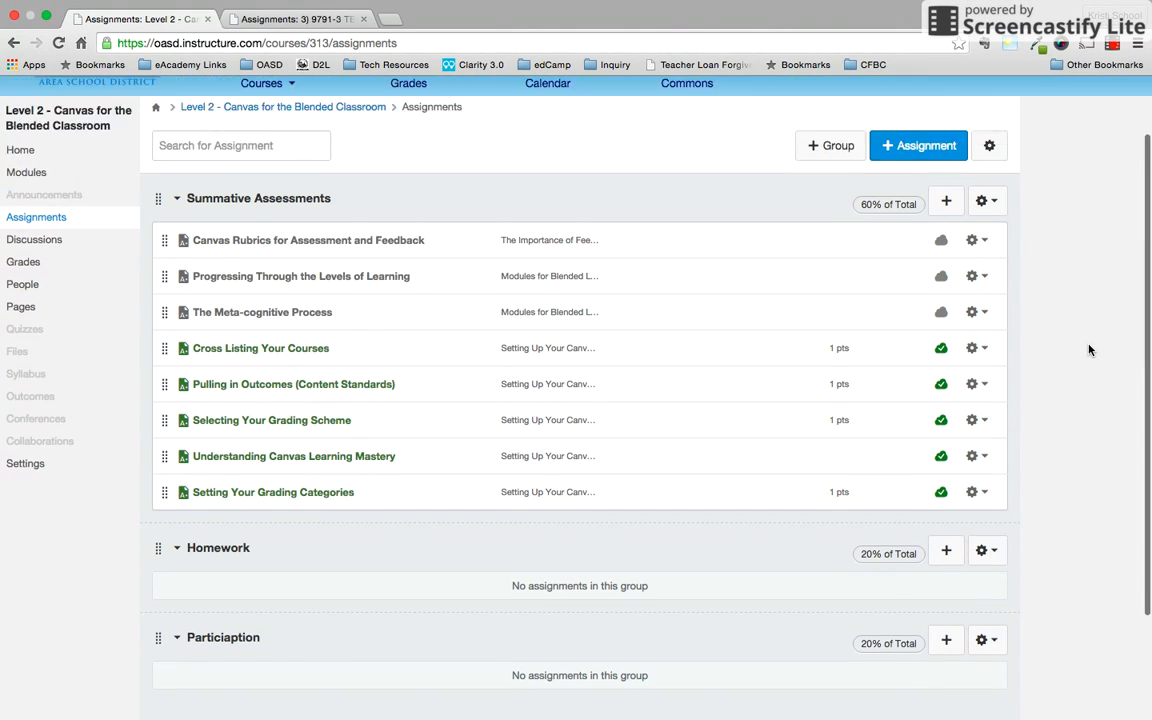